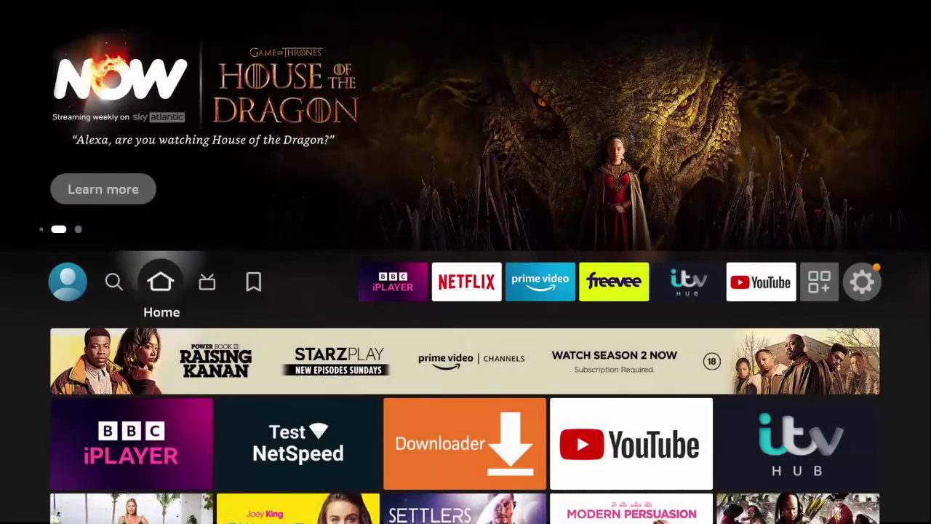
Go to Settings > Applications > Manage Installed Applications and highlight BBC iPlayer
{"action": "key", "text": "Right"}
{"action": "key", "text": "Right"}
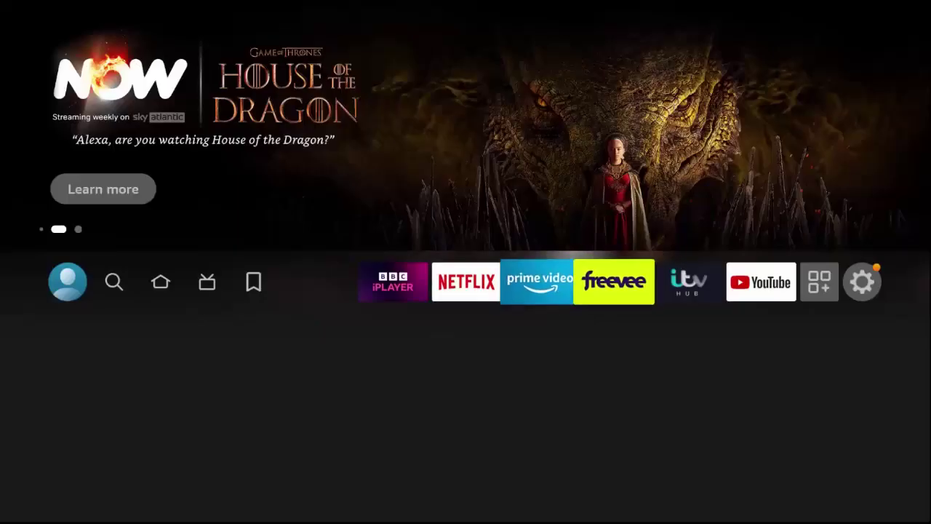
{"action": "key", "text": "Right"}
{"action": "key", "text": "Right"}
{"action": "key", "text": "Right"}
{"action": "key", "text": "Right"}
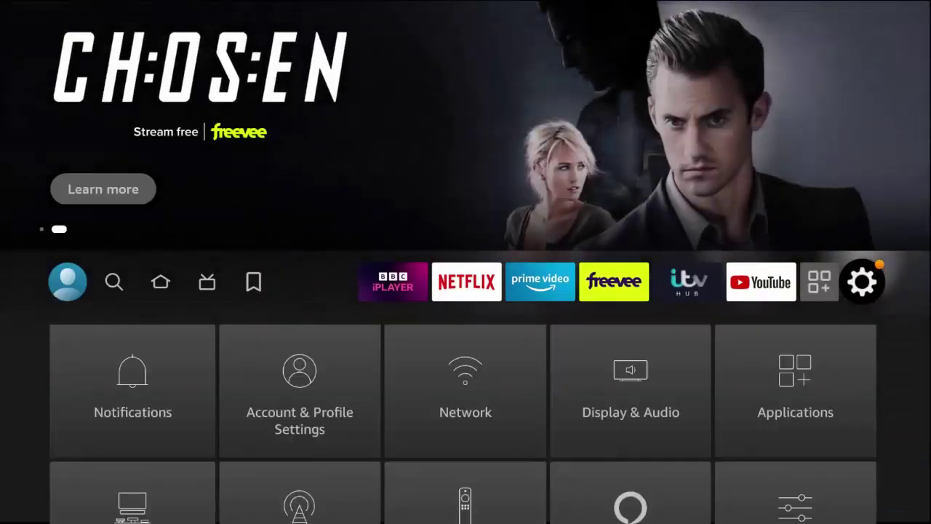
{"action": "key", "text": "Down"}
{"action": "key", "text": "Right"}
{"action": "key", "text": "Right"}
{"action": "key", "text": "Right"}
{"action": "key", "text": "Right"}
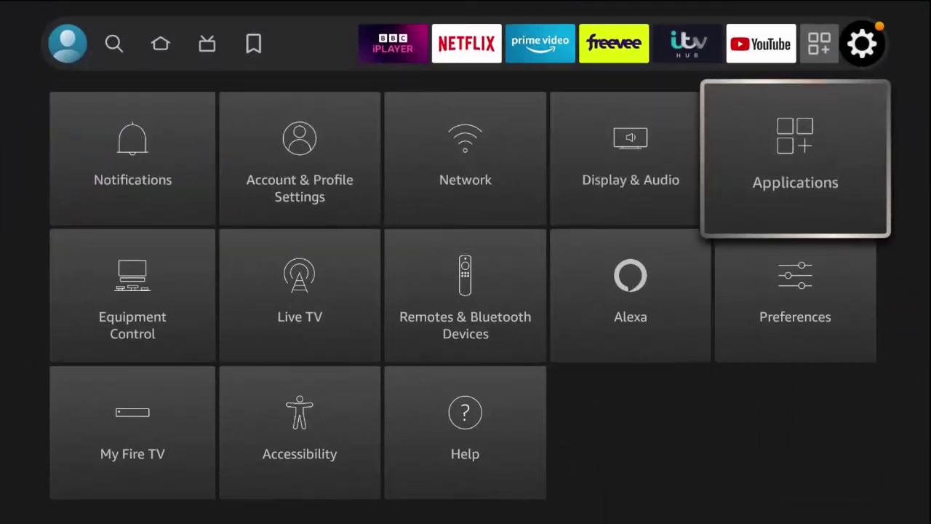
{"action": "key", "text": "Return"}
{"action": "key", "text": "Down"}
{"action": "key", "text": "Down"}
{"action": "key", "text": "Down"}
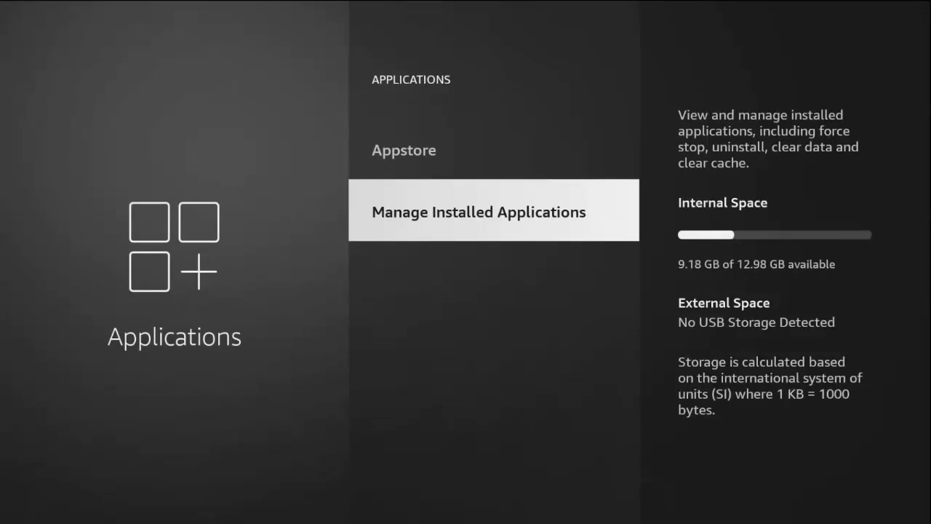
{"action": "key", "text": "Return"}
{"action": "key", "text": "Down"}
{"action": "key", "text": "Down"}
{"action": "key", "text": "Down"}
{"action": "key", "text": "Down"}
{"action": "key", "text": "Down"}
{"action": "key", "text": "Down"}
{"action": "key", "text": "Down"}
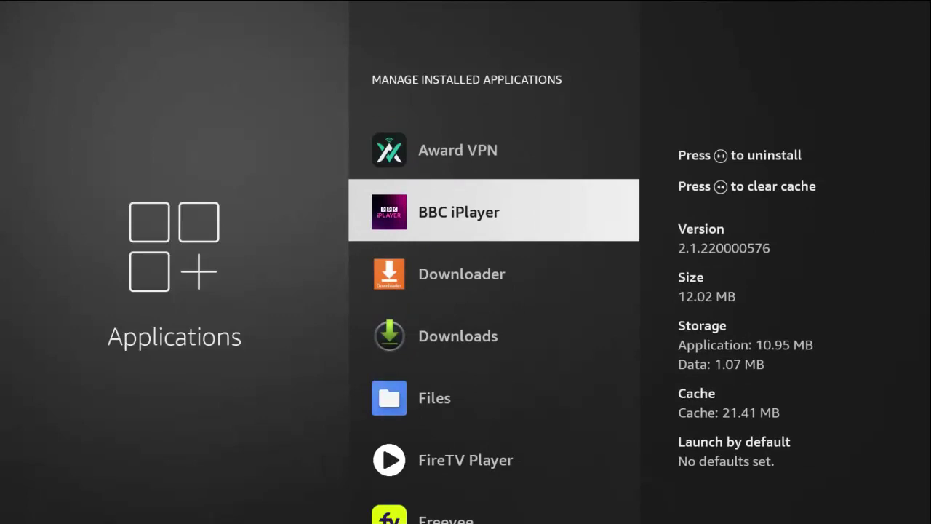
On BBC iPlayer's app settings page, clear its data and confirm the deletion
{"action": "key", "text": "Return"}
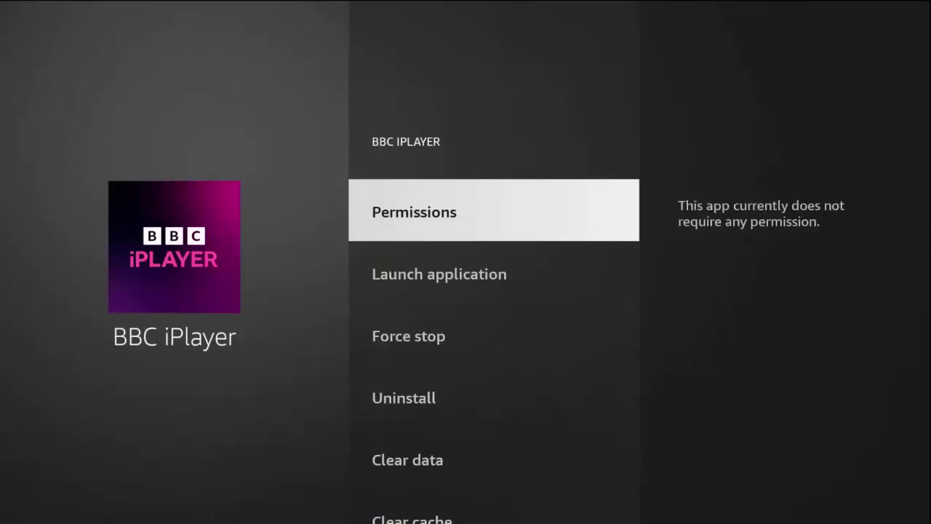
{"action": "key", "text": "Down"}
{"action": "key", "text": "Down"}
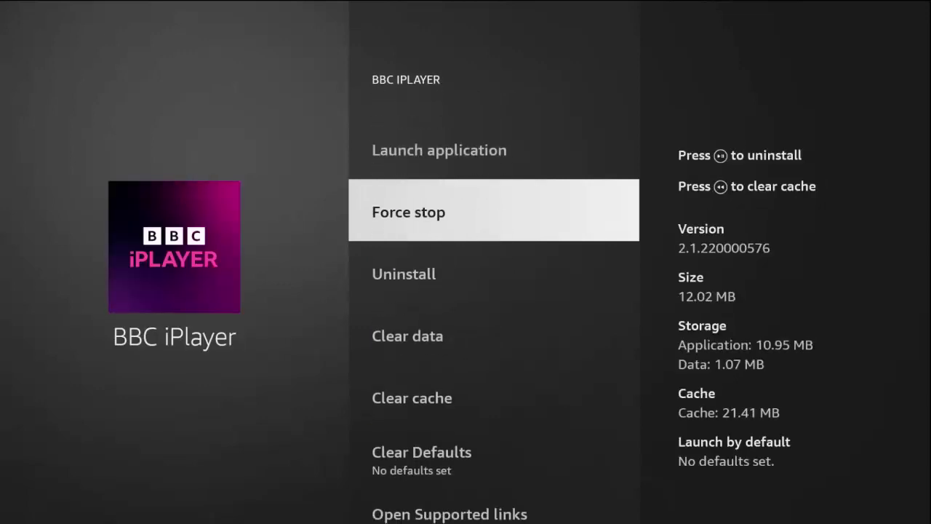
{"action": "key", "text": "Down"}
{"action": "key", "text": "Down"}
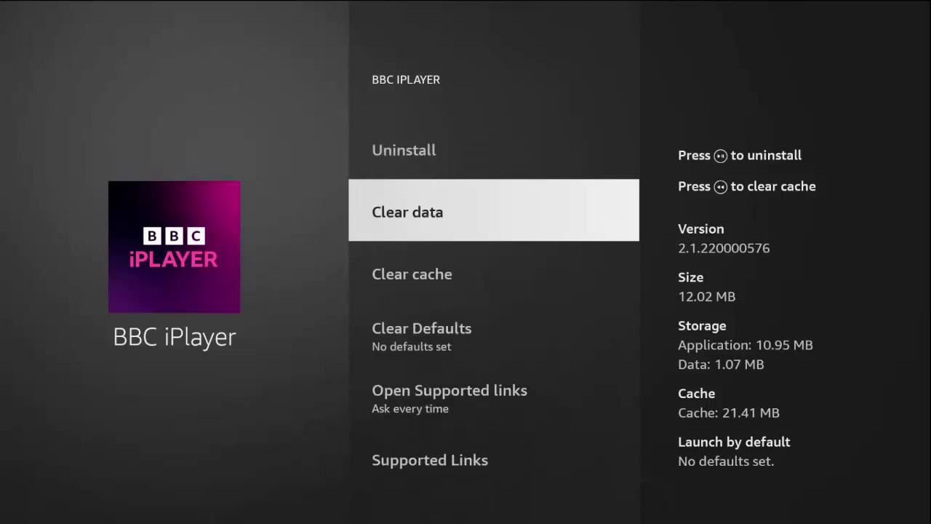
{"action": "key", "text": "Return"}
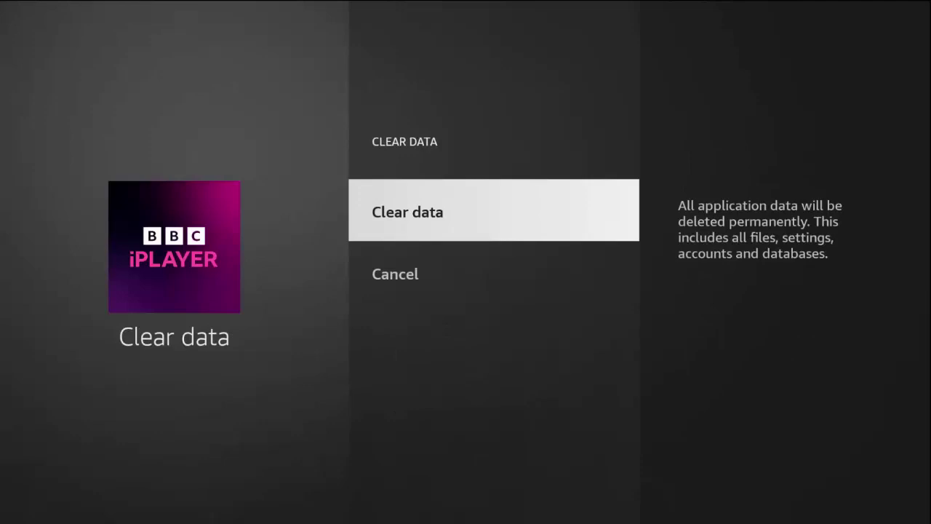
{"action": "key", "text": "Return"}
Clear BBC iPlayer's cache so it reads 0 B
{"action": "key", "text": "Down"}
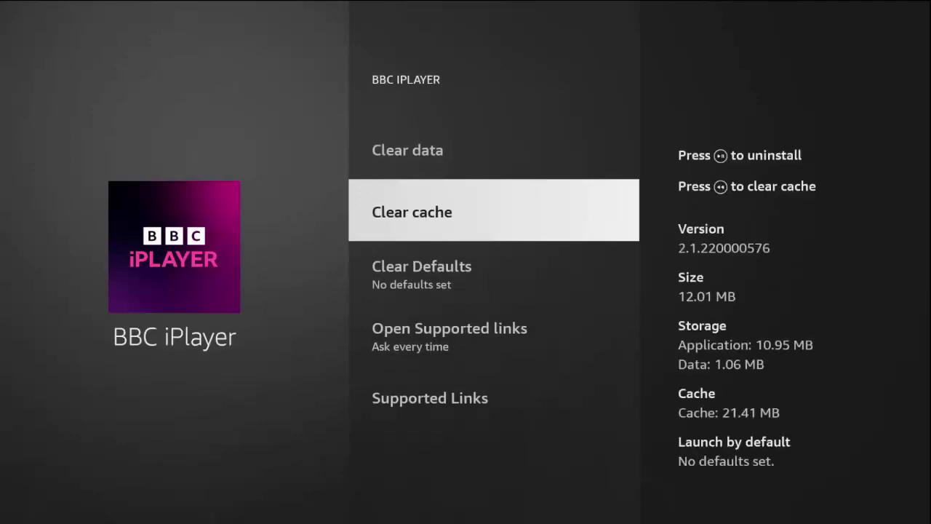
{"action": "key", "text": "Return"}
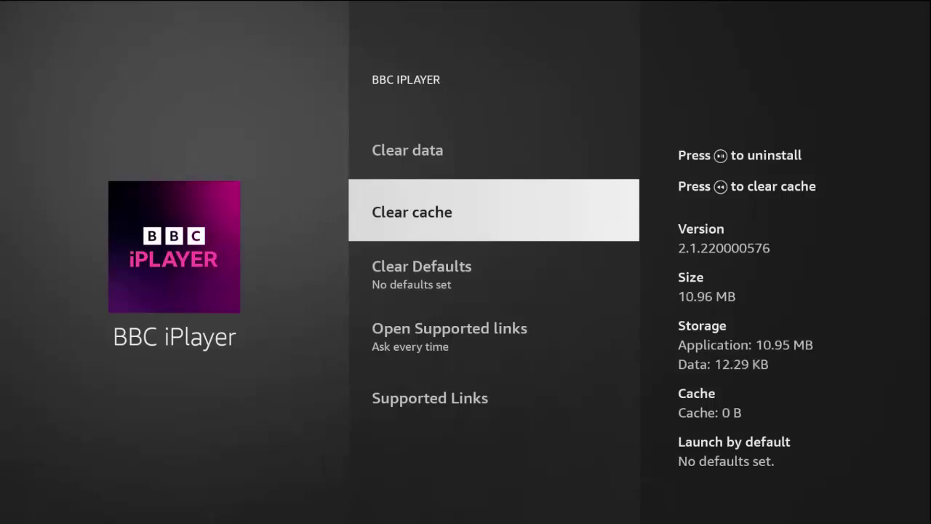
{"action": "key", "text": "Up"}
{"action": "key", "text": "Up"}
{"action": "key", "text": "Up"}
{"action": "key", "text": "Up"}
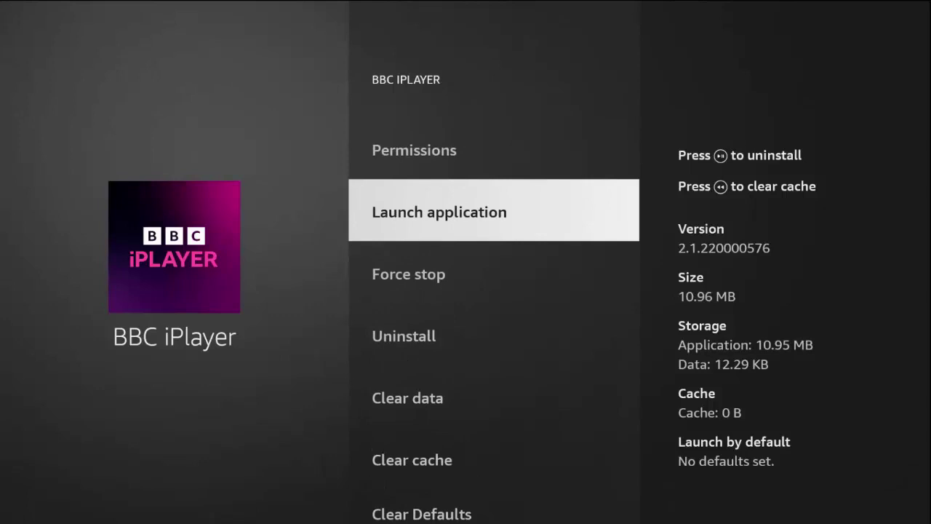
From Home, launch BBC iPlayer from Recently Used Apps to its fresh sign-in screen
{"action": "key", "text": "Return"}
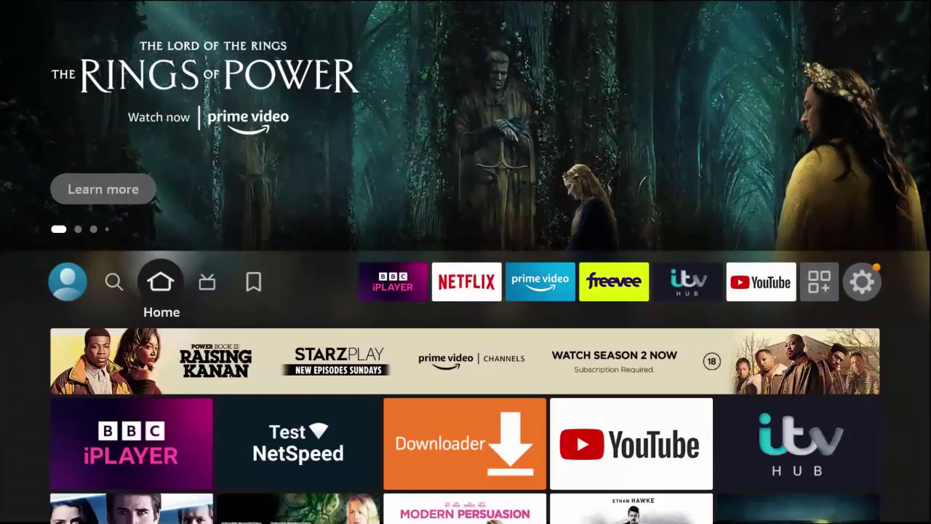
{"action": "key", "text": "Down"}
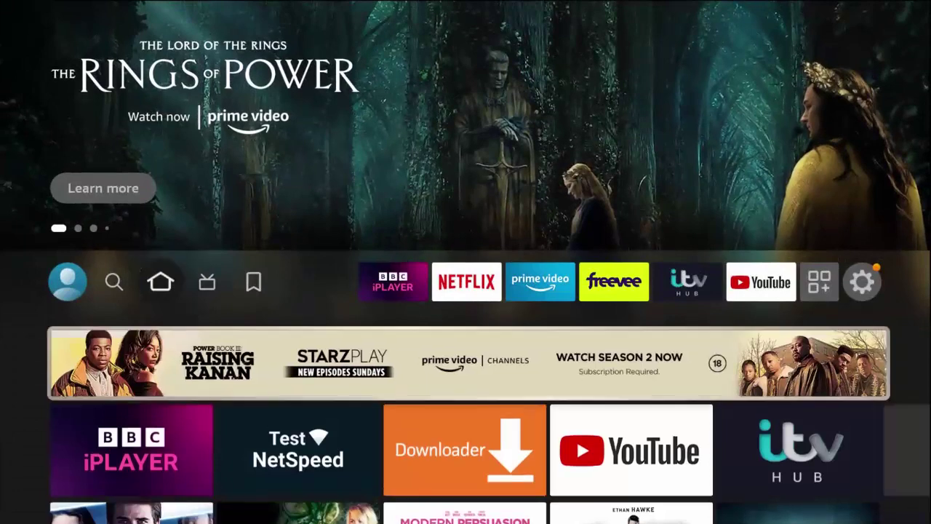
{"action": "key", "text": "Down"}
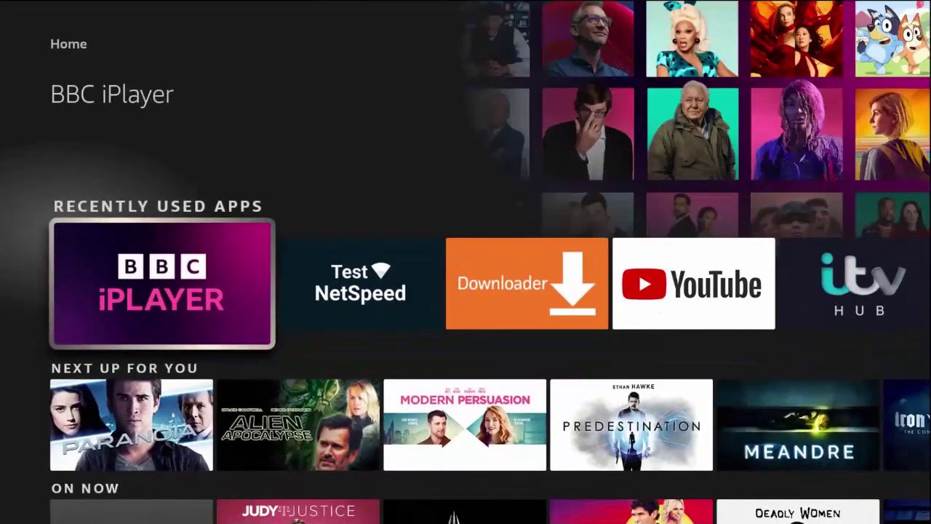
{"action": "key", "text": "Return"}
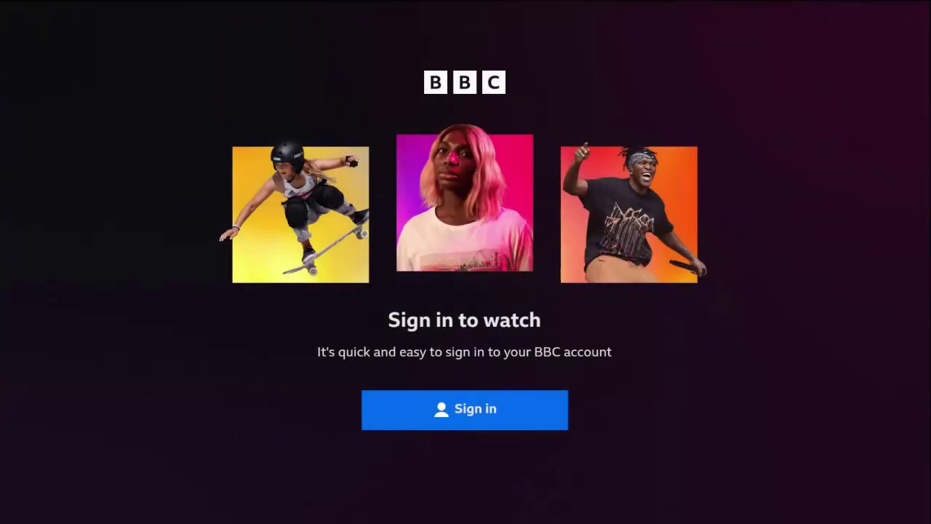
Exit BBC iPlayer, confirming Yes, and return to the Fire TV home screen
{"action": "key", "text": "Escape"}
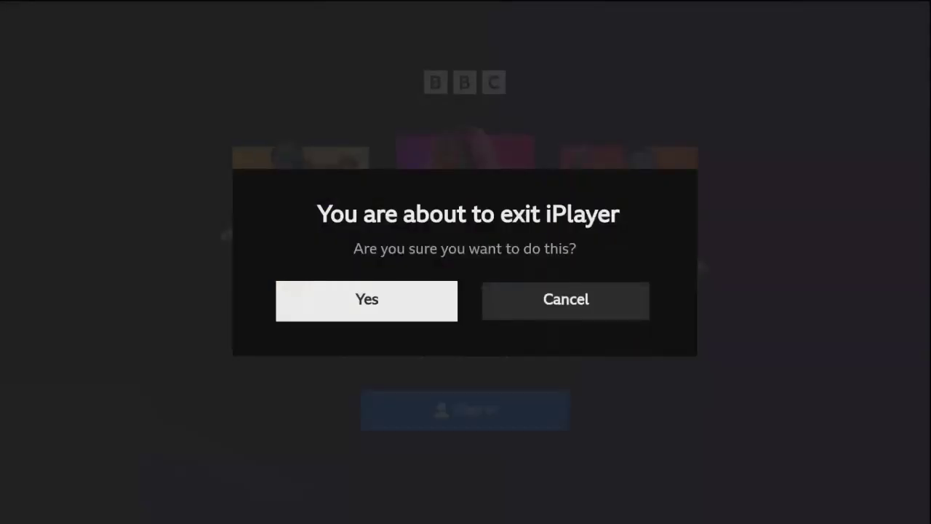
{"action": "key", "text": "Return"}
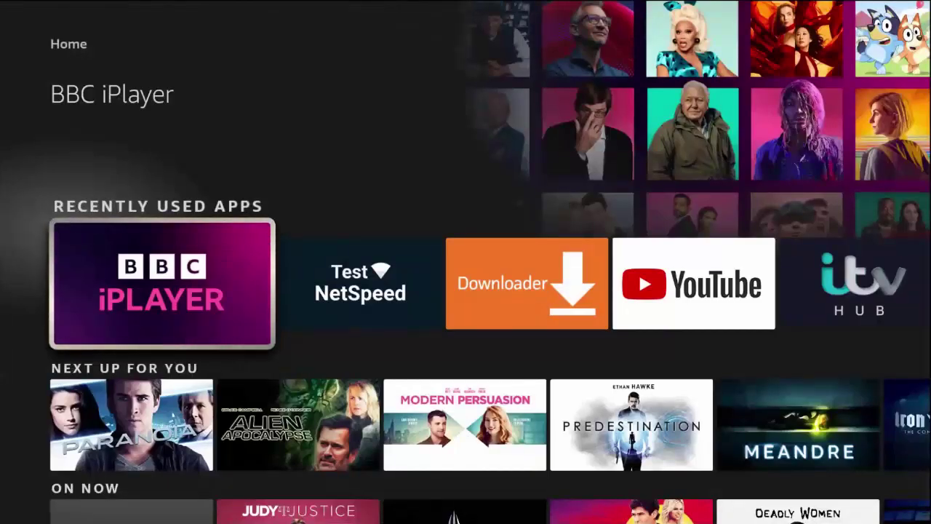
{"action": "key", "text": "Home"}
Open BBC iPlayer via Settings > Applications > Manage Installed Applications and highlight Uninstall
{"action": "key", "text": "Right"}
{"action": "key", "text": "Right"}
{"action": "key", "text": "Right"}
{"action": "key", "text": "Right"}
{"action": "key", "text": "Right"}
{"action": "key", "text": "Right"}
{"action": "key", "text": "Right"}
{"action": "key", "text": "Right"}
{"action": "key", "text": "Right"}
{"action": "key", "text": "Right"}
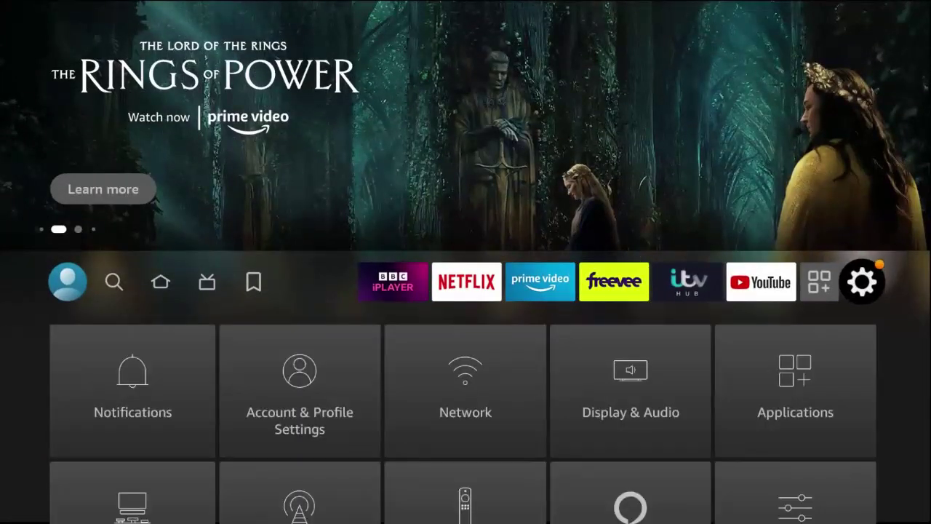
{"action": "key", "text": "Down"}
{"action": "key", "text": "Right"}
{"action": "key", "text": "Right"}
{"action": "key", "text": "Right"}
{"action": "key", "text": "Right"}
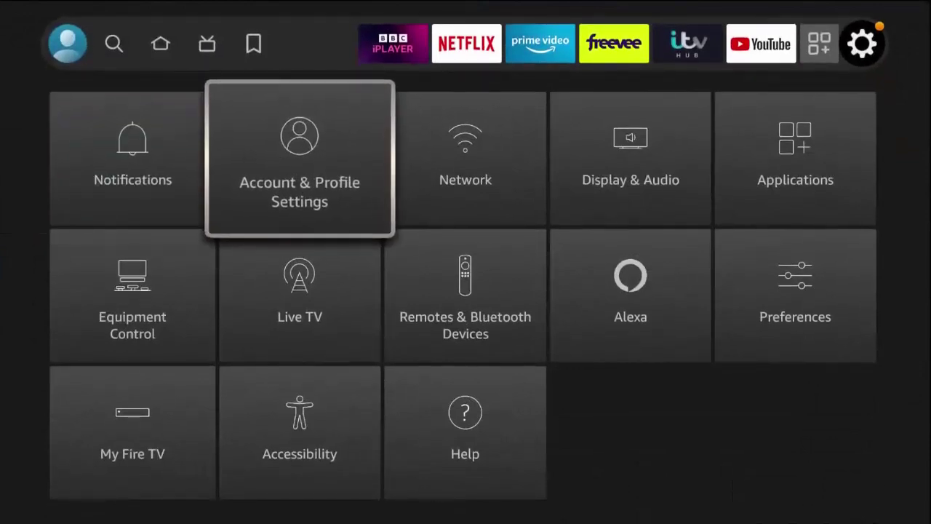
{"action": "key", "text": "Return"}
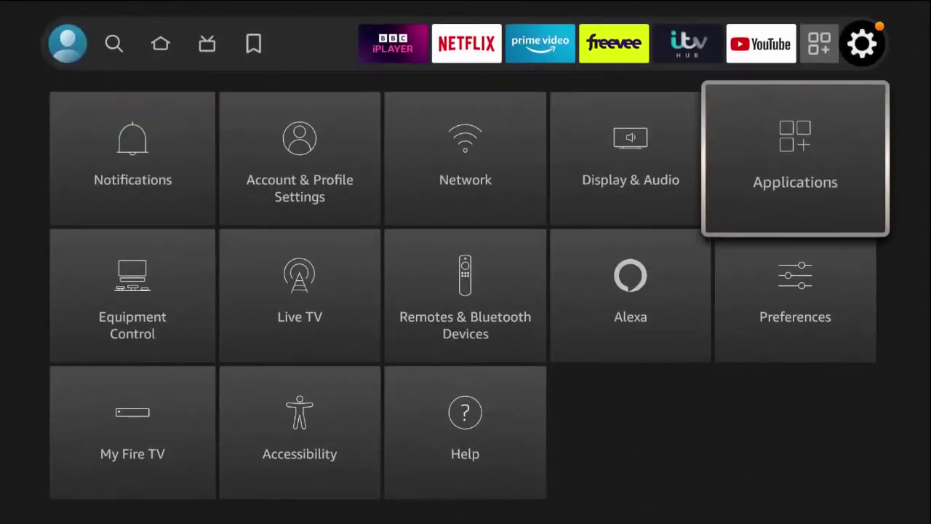
{"action": "key", "text": "Down"}
{"action": "key", "text": "Down"}
{"action": "key", "text": "Down"}
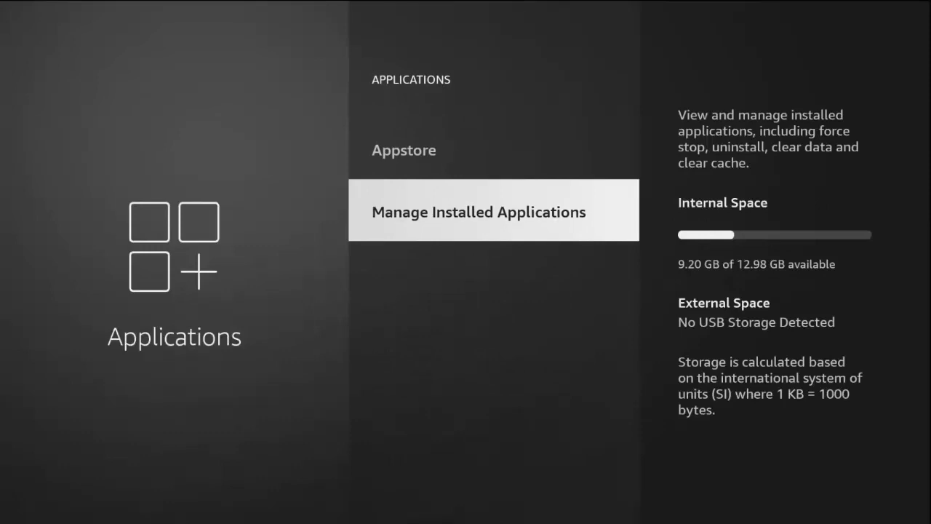
{"action": "key", "text": "Return"}
{"action": "key", "text": "Down"}
{"action": "key", "text": "Down"}
{"action": "key", "text": "Down"}
{"action": "key", "text": "Down"}
{"action": "key", "text": "Down"}
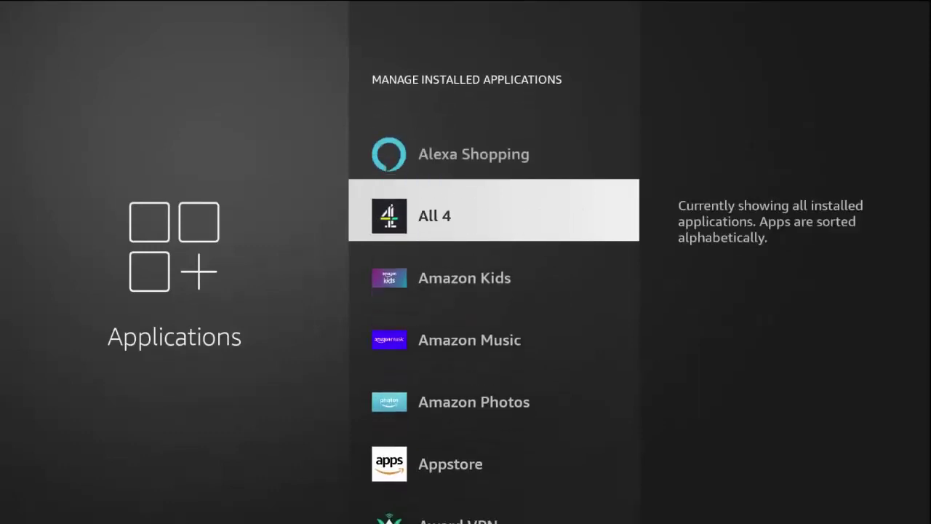
{"action": "key", "text": "Down"}
{"action": "key", "text": "Down"}
{"action": "key", "text": "Down"}
{"action": "key", "text": "Down"}
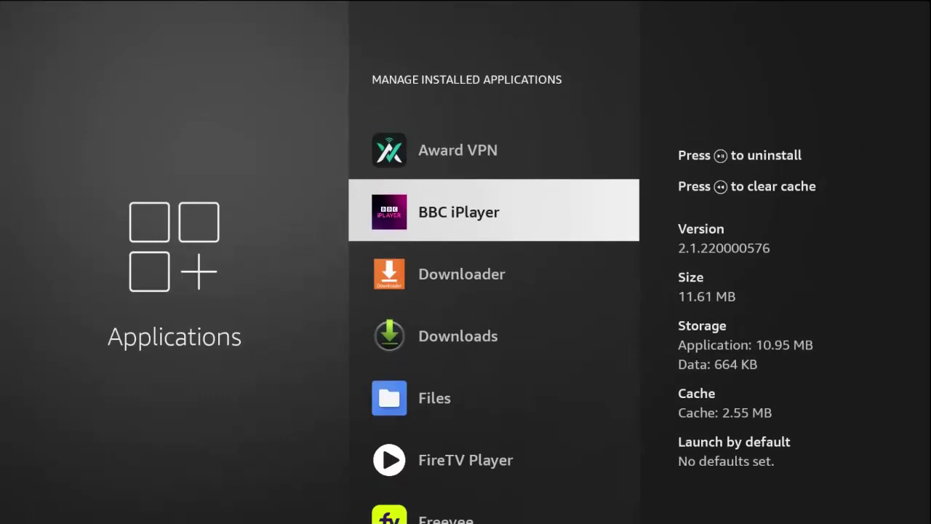
{"action": "key", "text": "Return"}
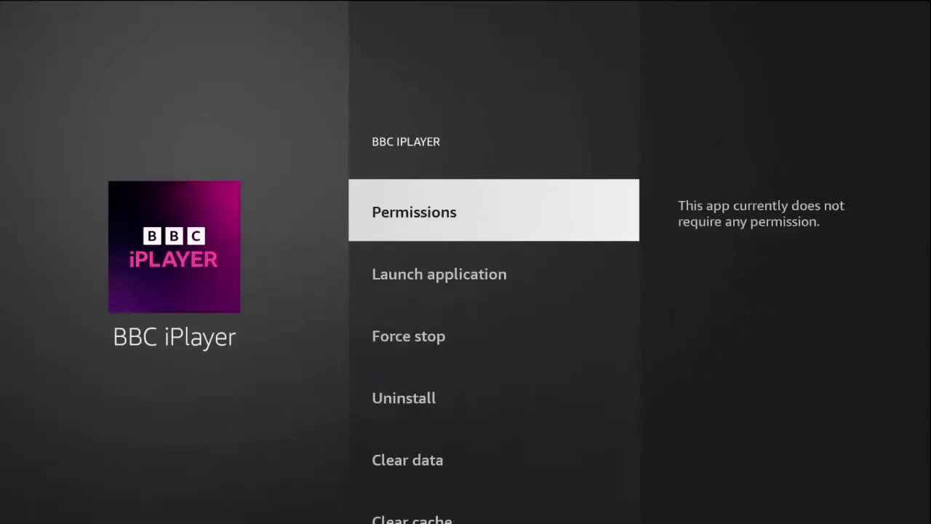
{"action": "key", "text": "Down"}
{"action": "key", "text": "Down"}
{"action": "key", "text": "Down"}
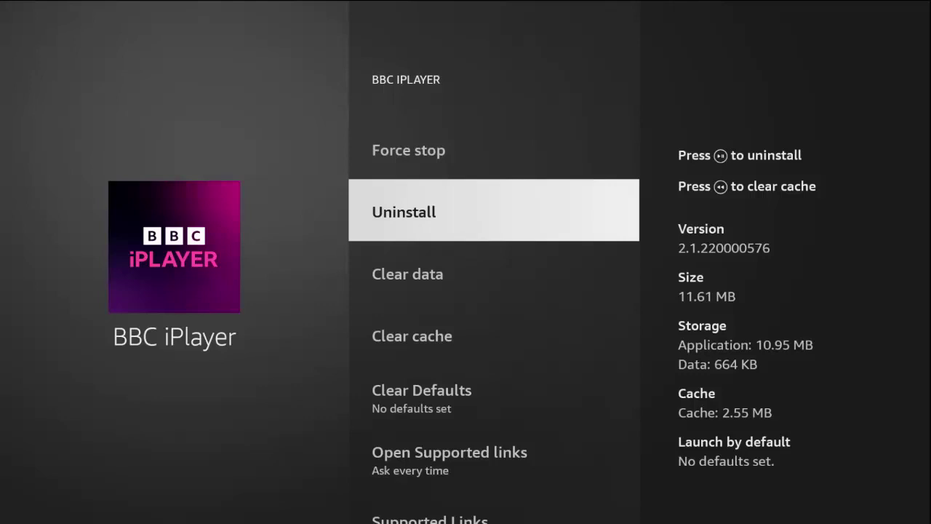
Uninstall BBC iPlayer, confirming in the 'Uninstall BBC iPlayer?' dialog
{"action": "key", "text": "Return"}
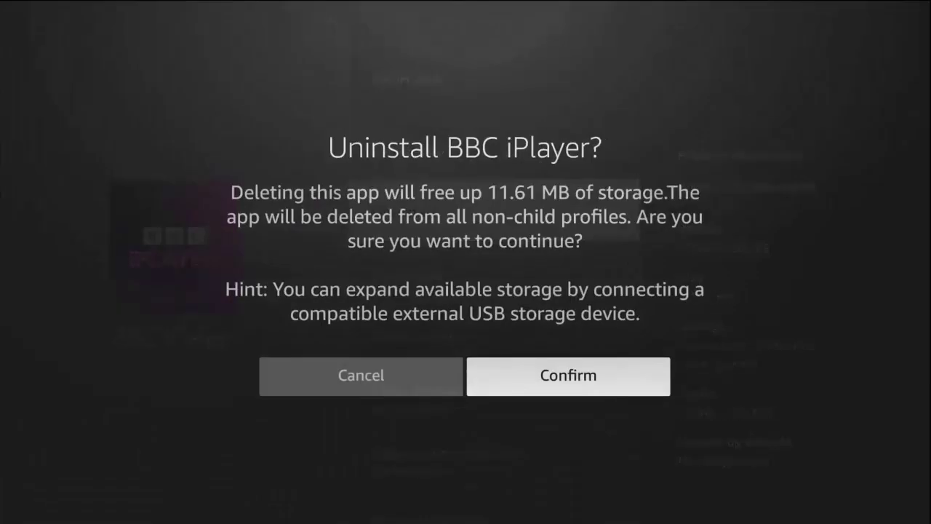
{"action": "key", "text": "Return"}
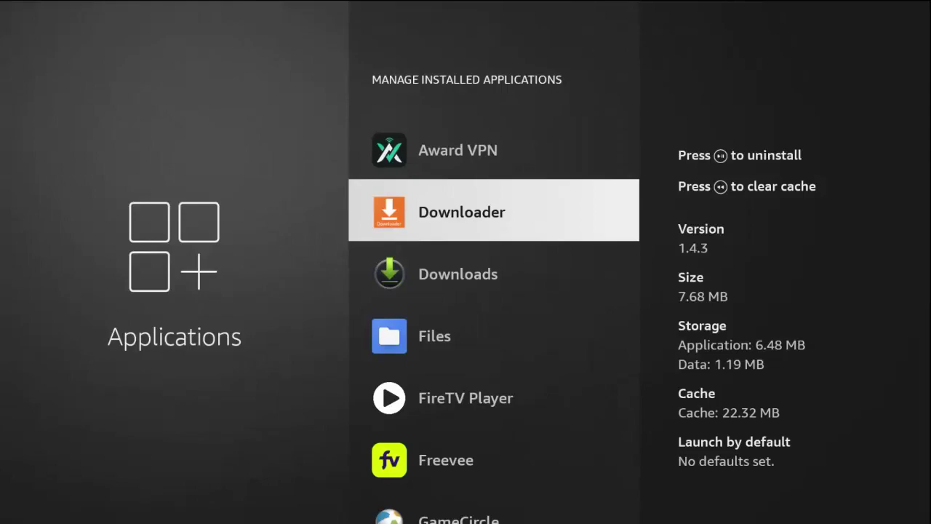
Return to the Fire TV Home screen, where BBC iPlayer no longer appears
{"action": "key", "text": "Home"}
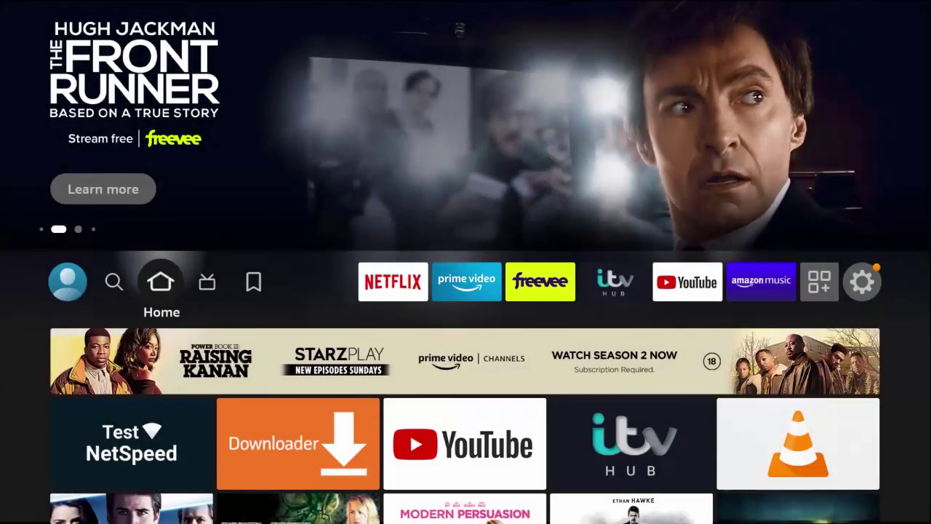
Search Find for 'Bbc' and pick the 'Bbc Iplayer' suggestion to show app results
{"action": "key", "text": "Left"}
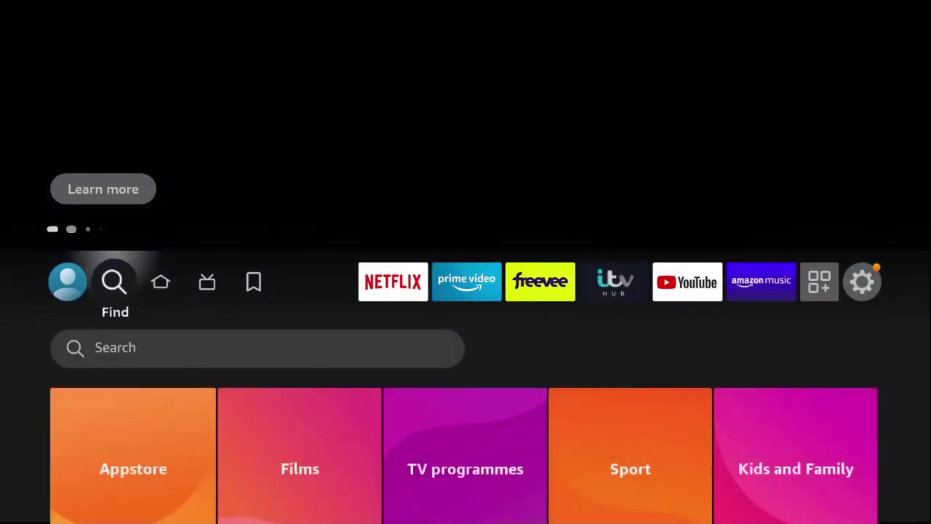
{"action": "key", "text": "Down"}
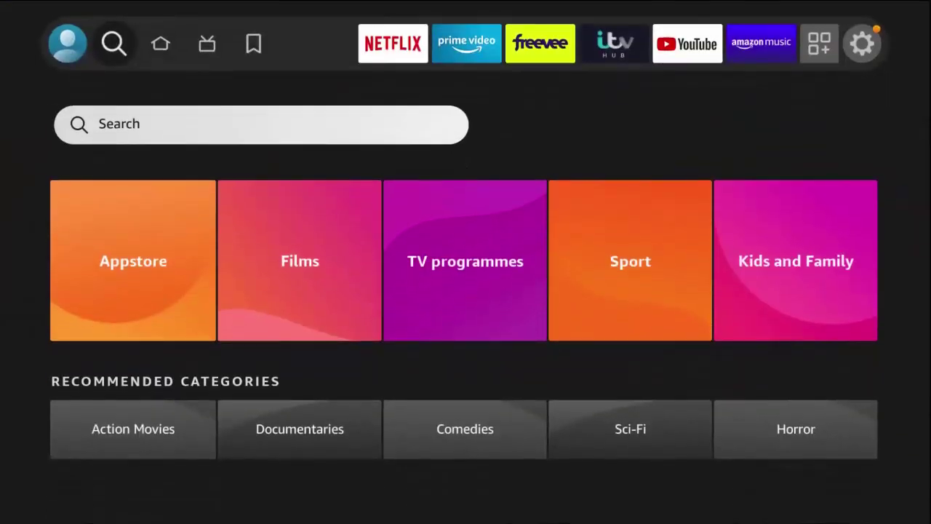
{"action": "key", "text": "Return"}
{"action": "key", "text": "Right"}
{"action": "key", "text": "Return"}
{"action": "key", "text": "Return"}
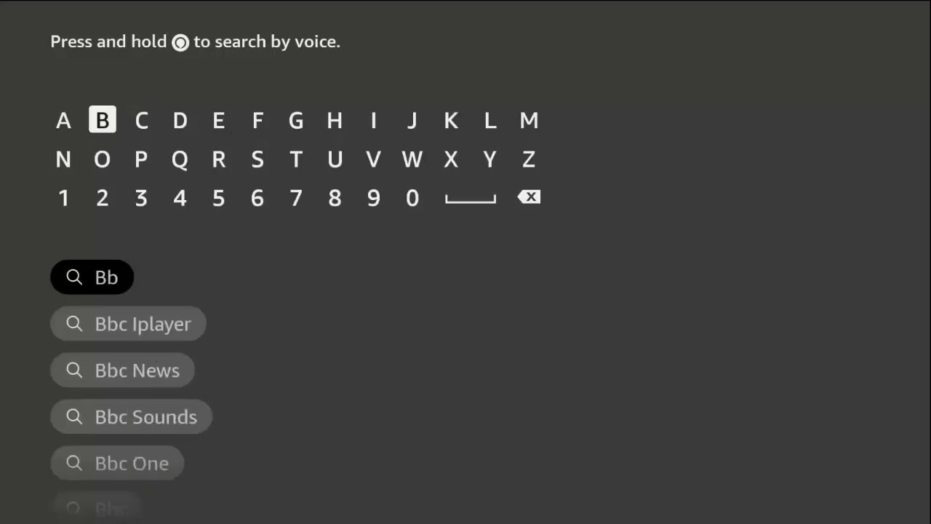
{"action": "key", "text": "Right"}
{"action": "key", "text": "Return"}
{"action": "key", "text": "Down"}
{"action": "key", "text": "Down"}
{"action": "key", "text": "Down"}
{"action": "key", "text": "Down"}
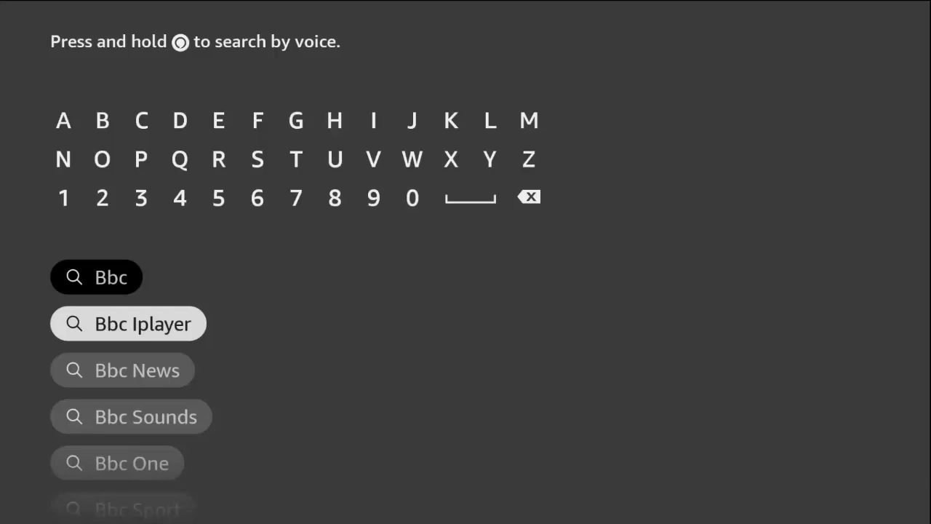
{"action": "key", "text": "Return"}
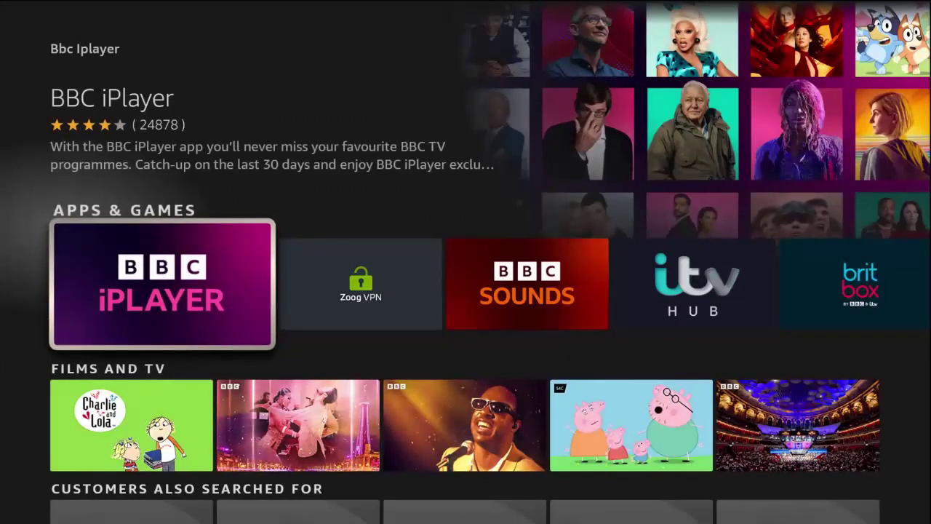
Download BBC iPlayer from its store page and open it to the splash screen
{"action": "key", "text": "Return"}
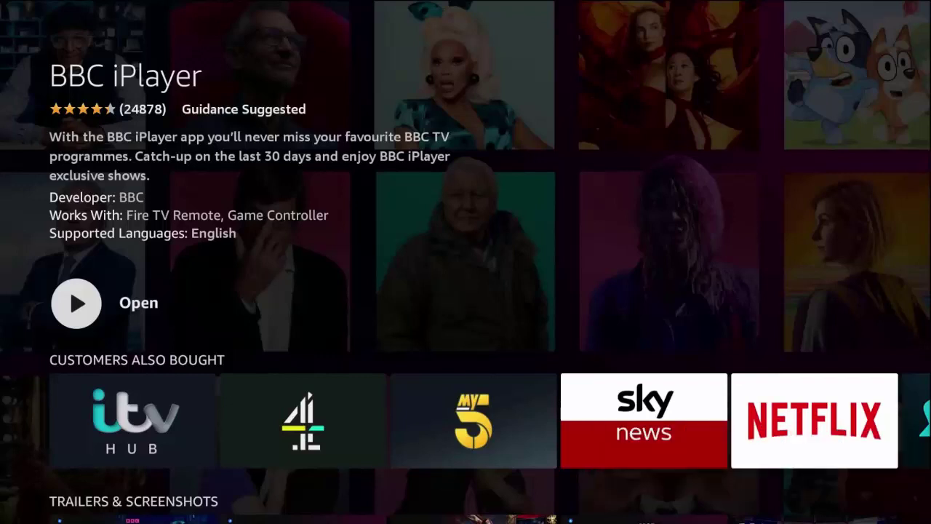
{"action": "key", "text": "Return"}
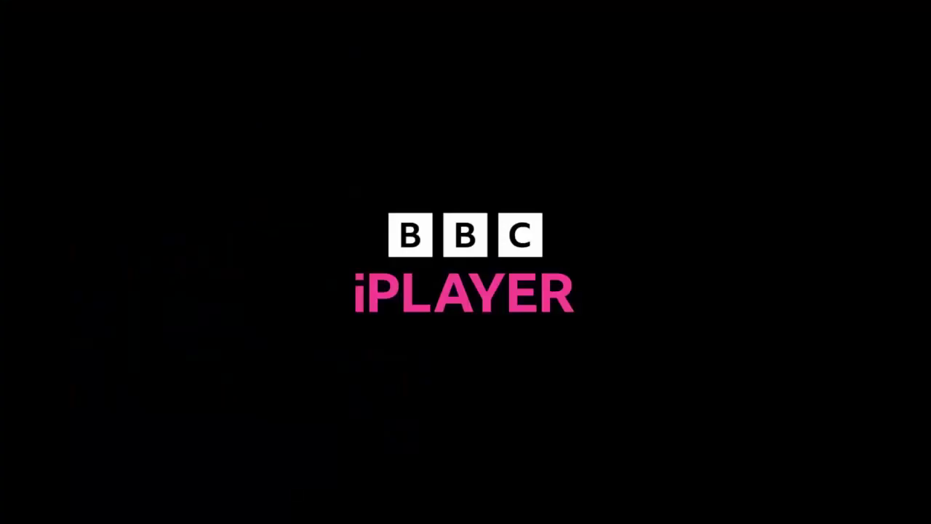